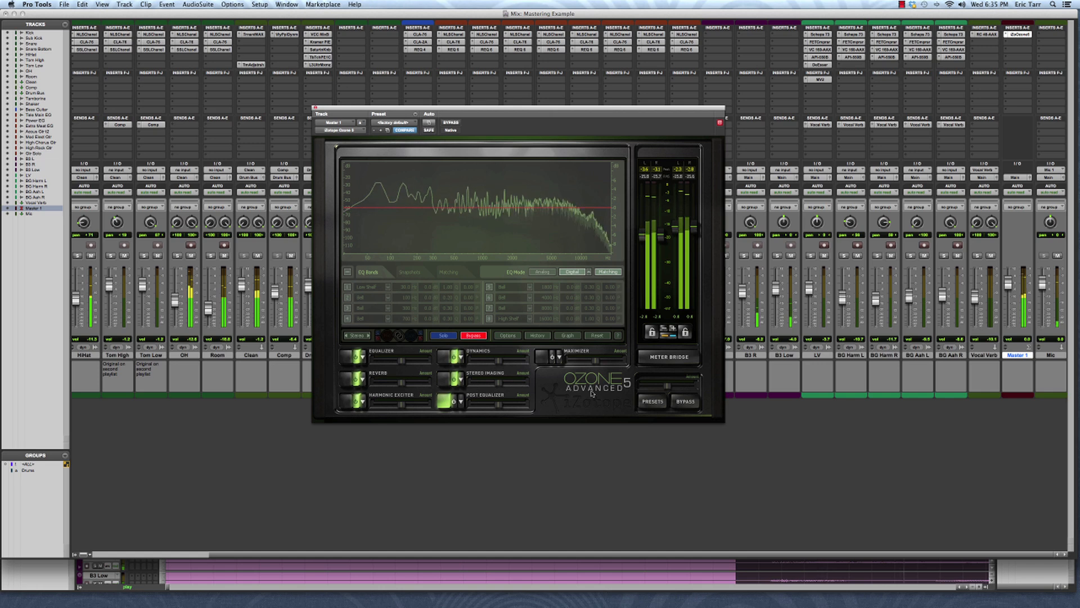
Compare the playing mix with Ozone bypassed and active, and stop playback
{"action": "left_click", "coordinate": [681, 401]}
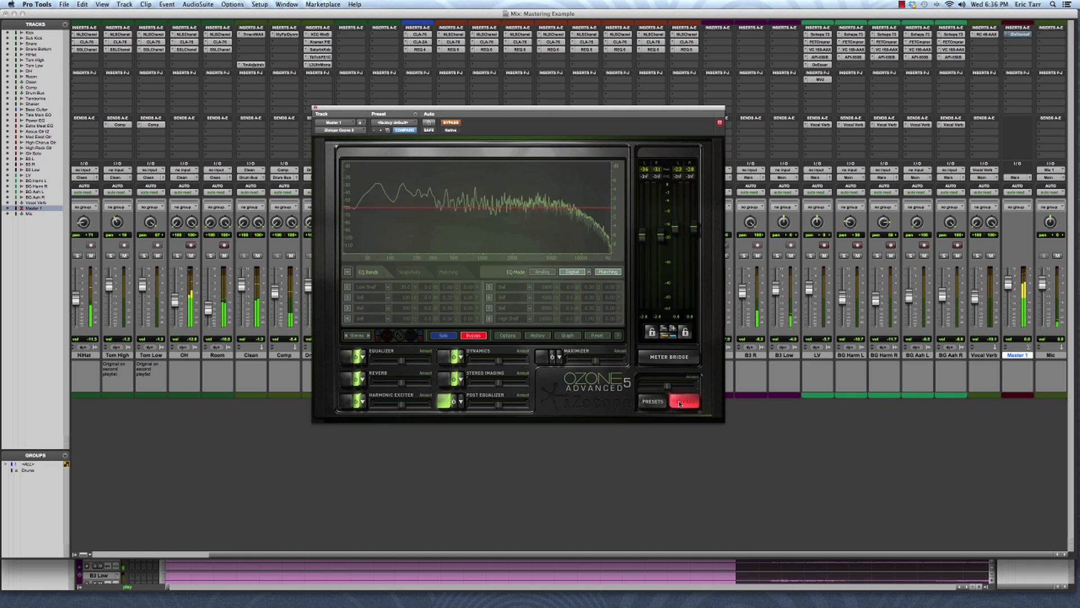
{"action": "left_click", "coordinate": [681, 401]}
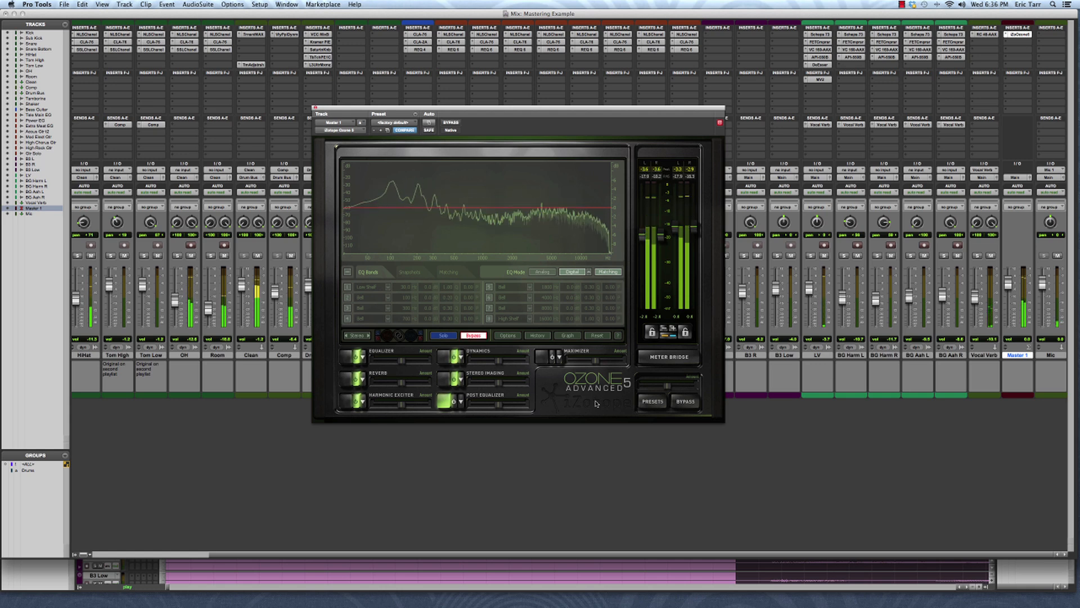
{"action": "key", "text": "space"}
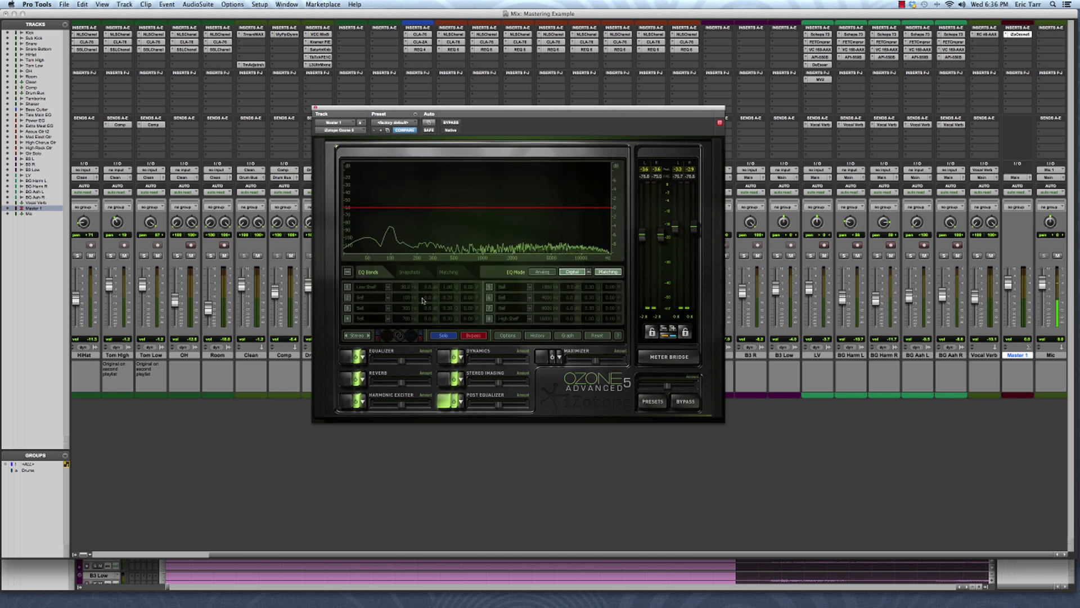
Capture a spectrum snapshot of the playing mix with an infinite snapshot time
{"action": "left_click", "coordinate": [411, 273]}
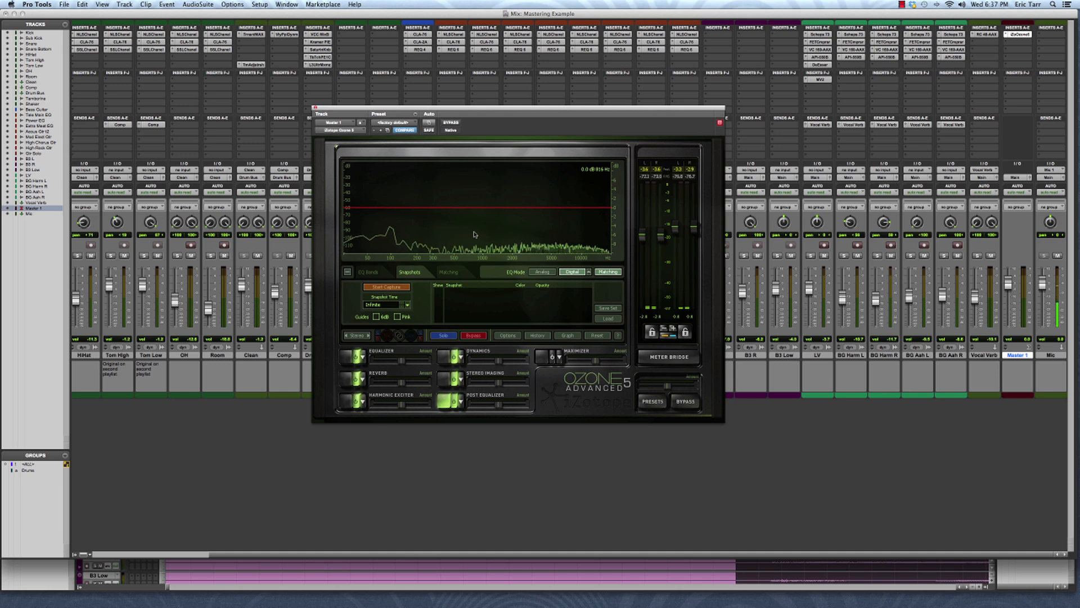
{"action": "left_click", "coordinate": [398, 287]}
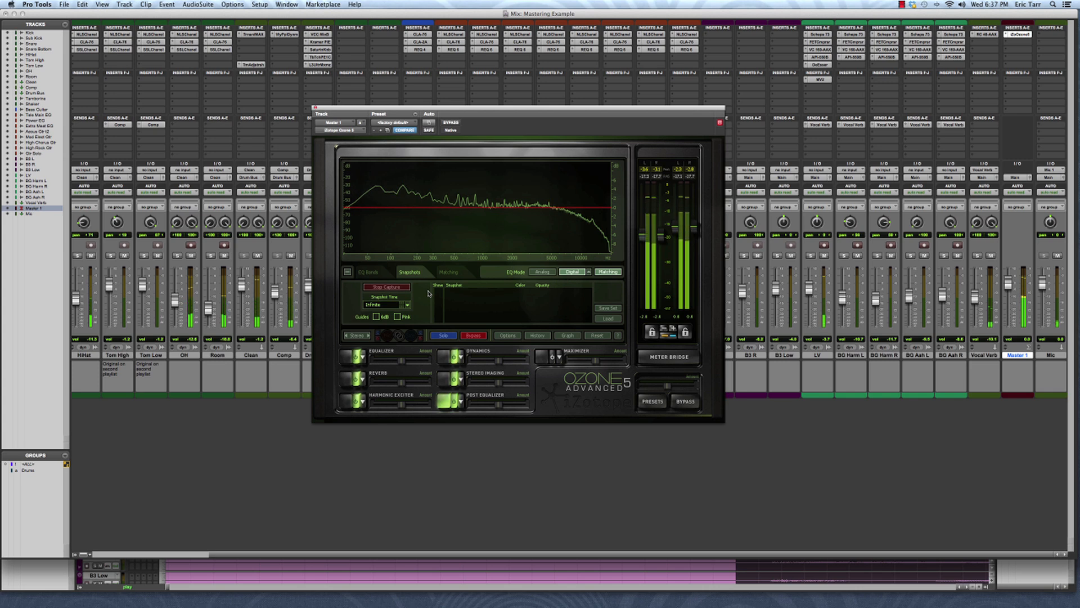
{"action": "key", "text": "space"}
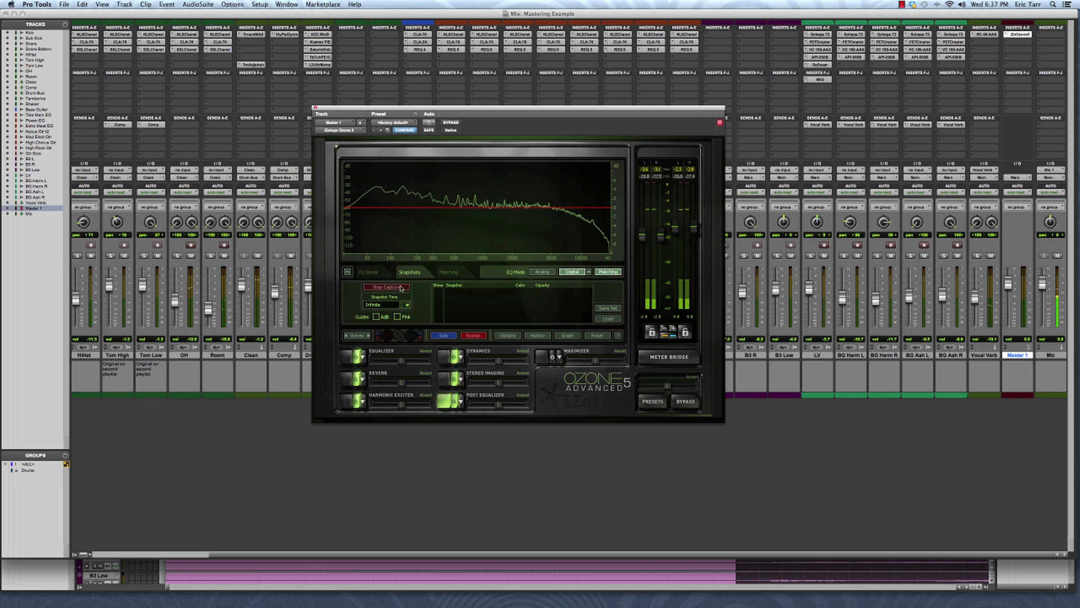
{"action": "left_click", "coordinate": [401, 288]}
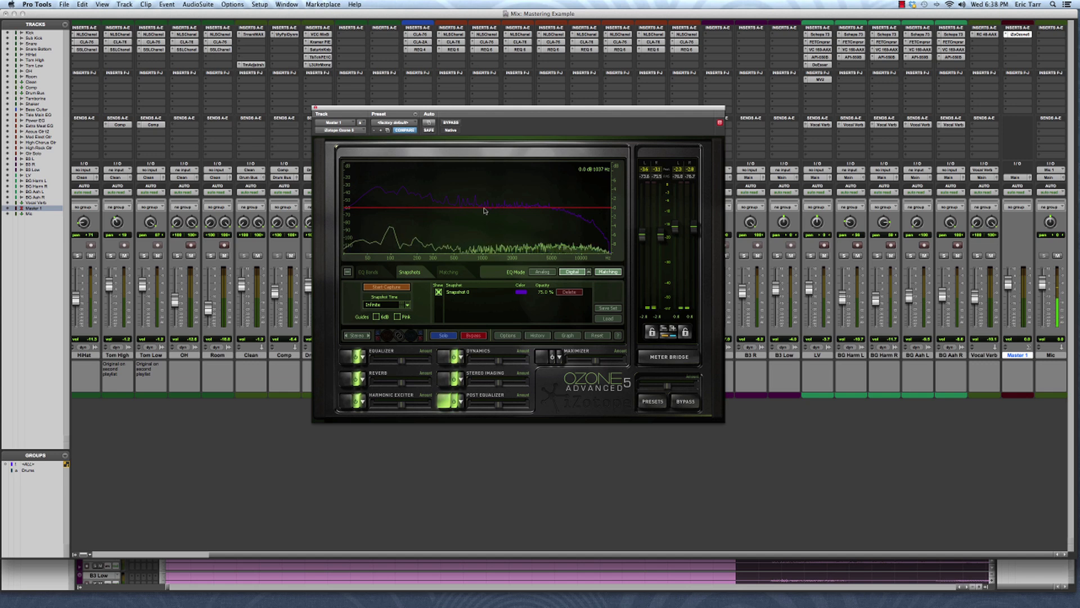
Enable the sixth EQ band as a bell at about 1923 Hz with 1 dB of boost and a Q of about 0.20
{"action": "left_click", "coordinate": [369, 272]}
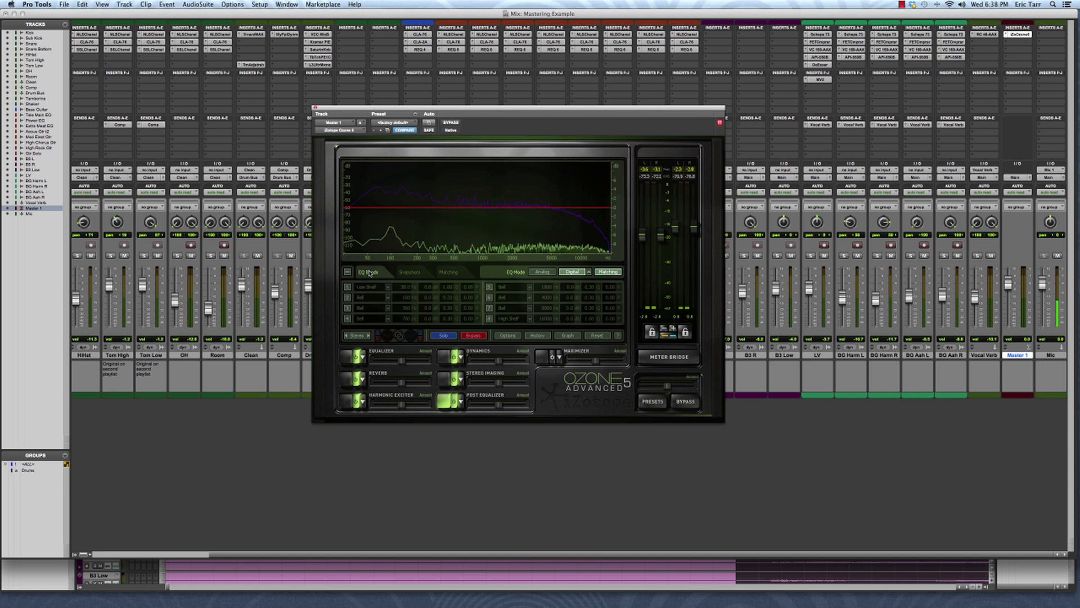
{"action": "left_click", "coordinate": [489, 297]}
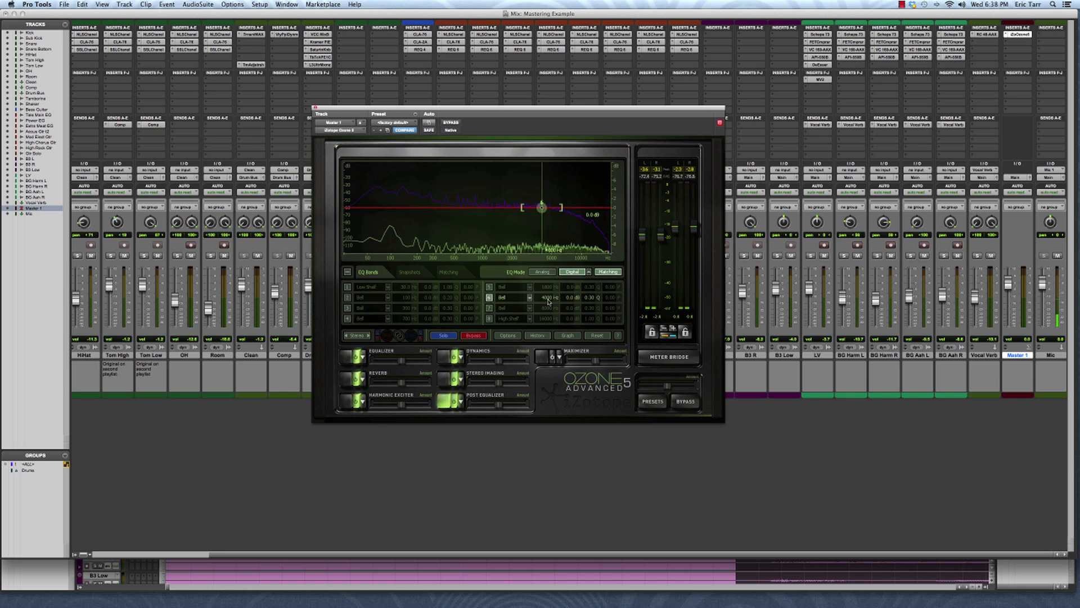
{"action": "left_click_drag", "start_coordinate": [548, 299], "coordinate": [504, 298]}
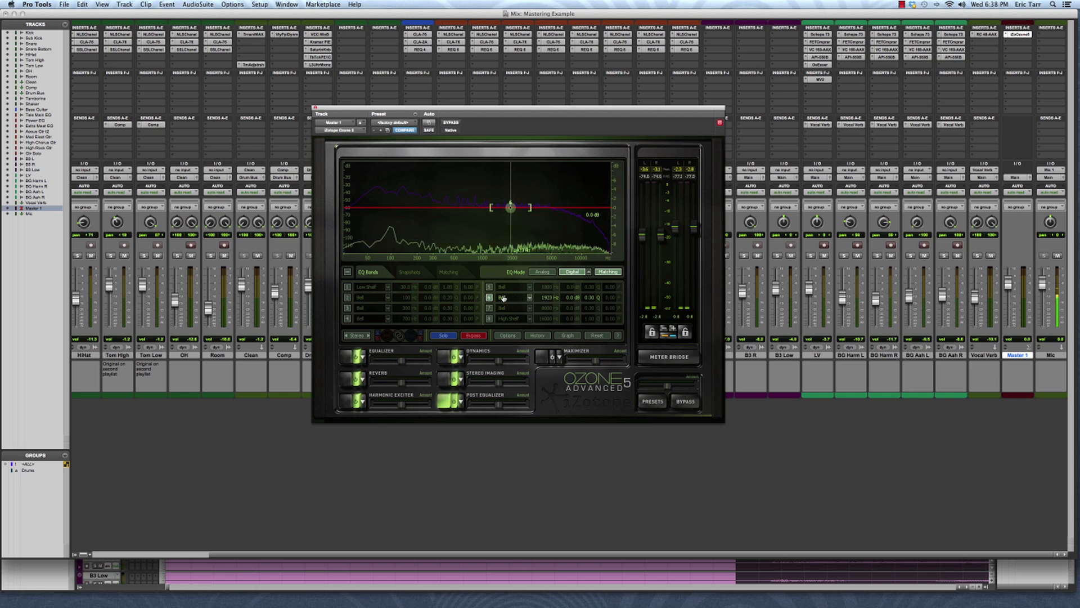
{"action": "double_click", "coordinate": [570, 300]}
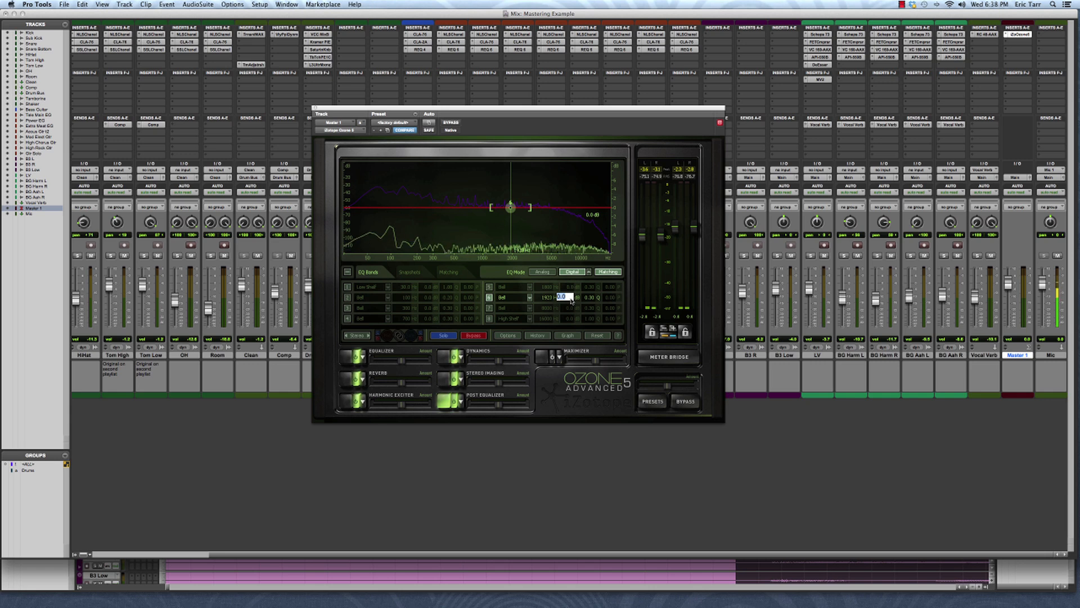
{"action": "type", "text": "1"}
{"action": "key", "text": "Return"}
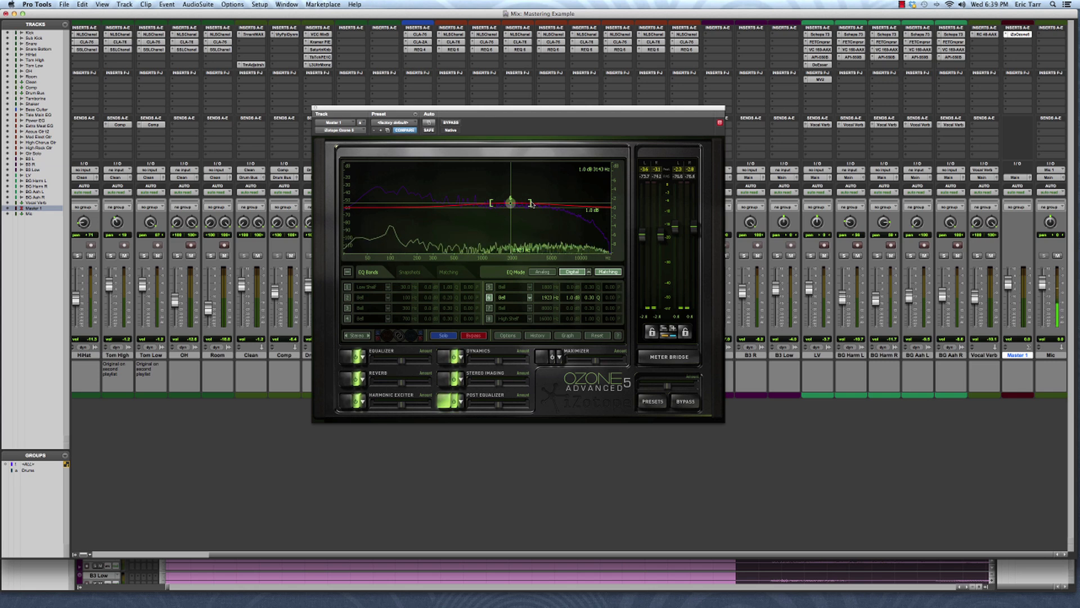
{"action": "left_click_drag", "start_coordinate": [530, 205], "coordinate": [535, 205]}
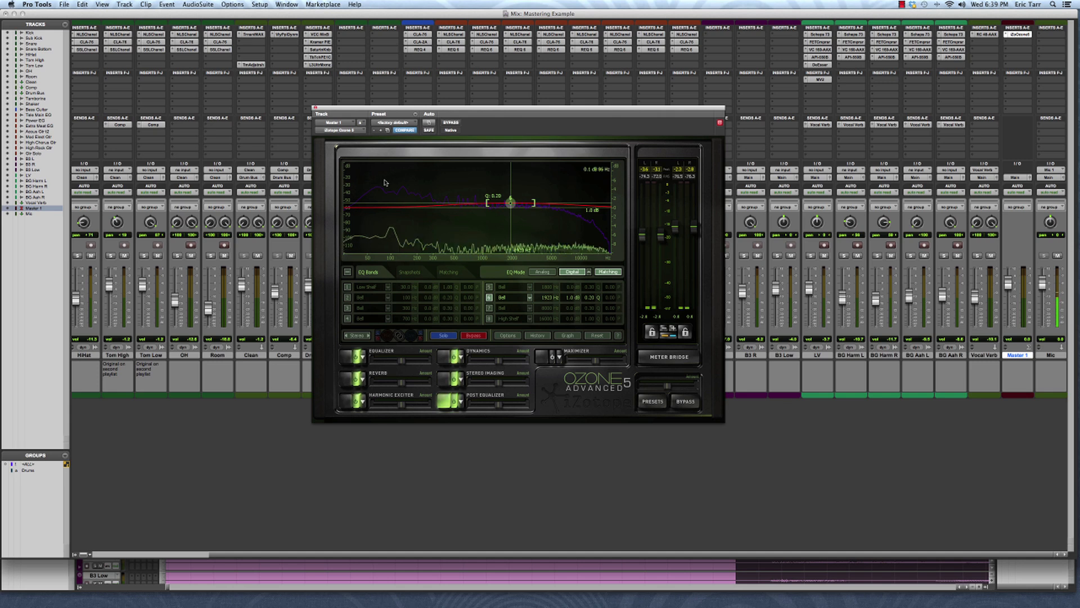
Enable the second EQ band as a bell at 80 Hz with a gain of -1 dB
{"action": "left_click", "coordinate": [349, 297]}
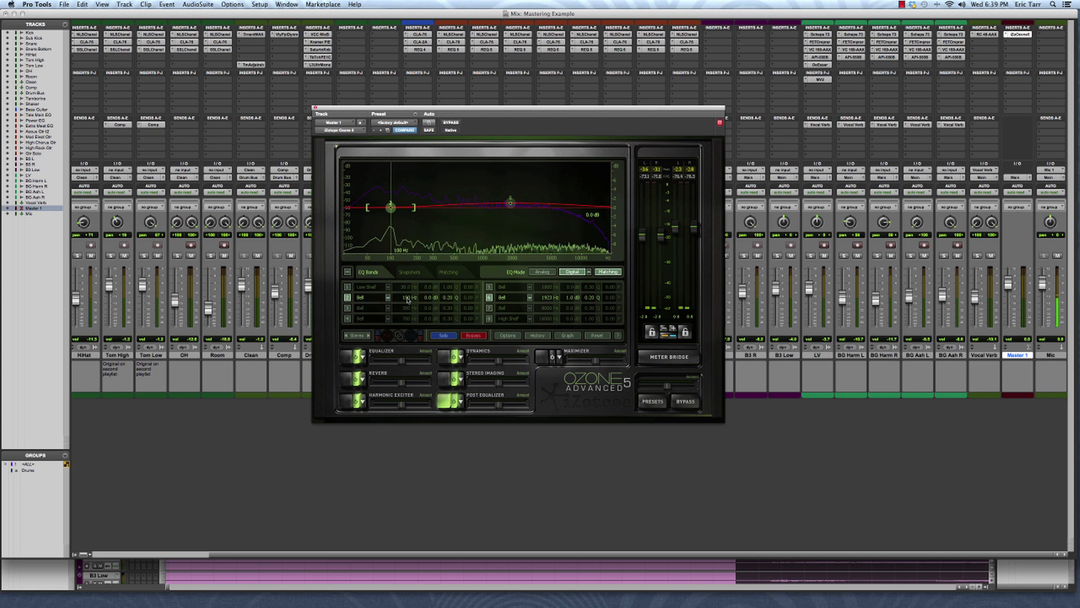
{"action": "left_click_drag", "start_coordinate": [414, 299], "coordinate": [405, 308]}
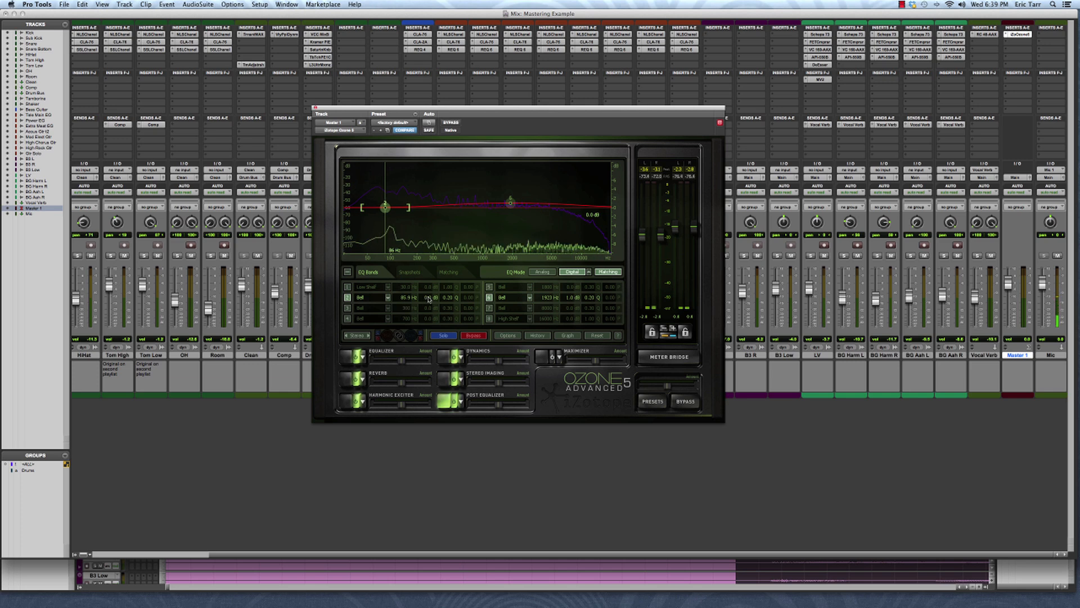
{"action": "double_click", "coordinate": [405, 297]}
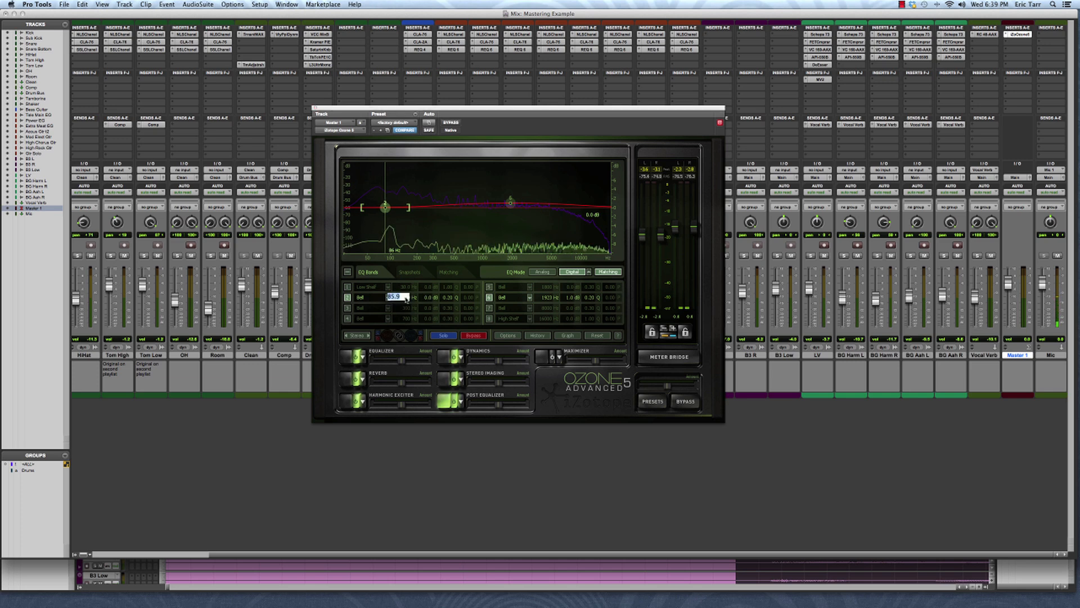
{"action": "type", "text": "80"}
{"action": "key", "text": "Return"}
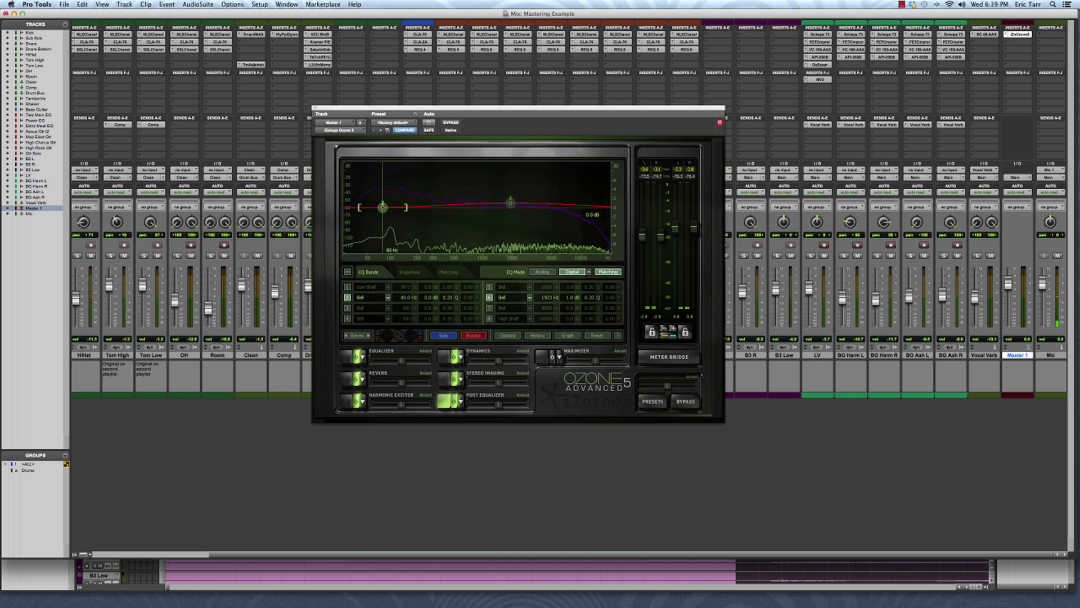
{"action": "double_click", "coordinate": [426, 298]}
{"action": "type", "text": "-1"}
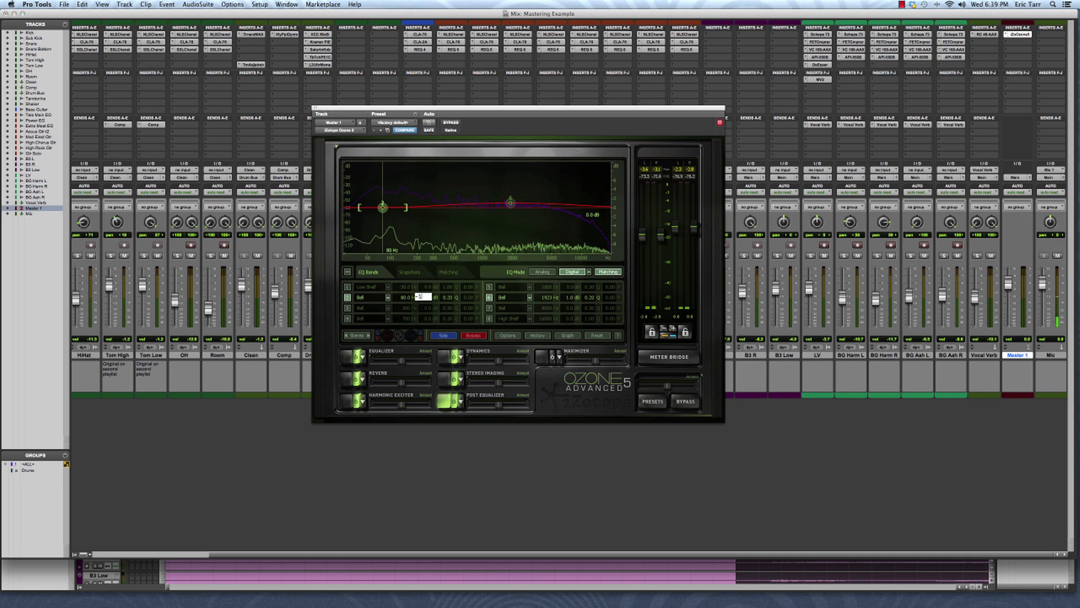
{"action": "key", "text": "Return"}
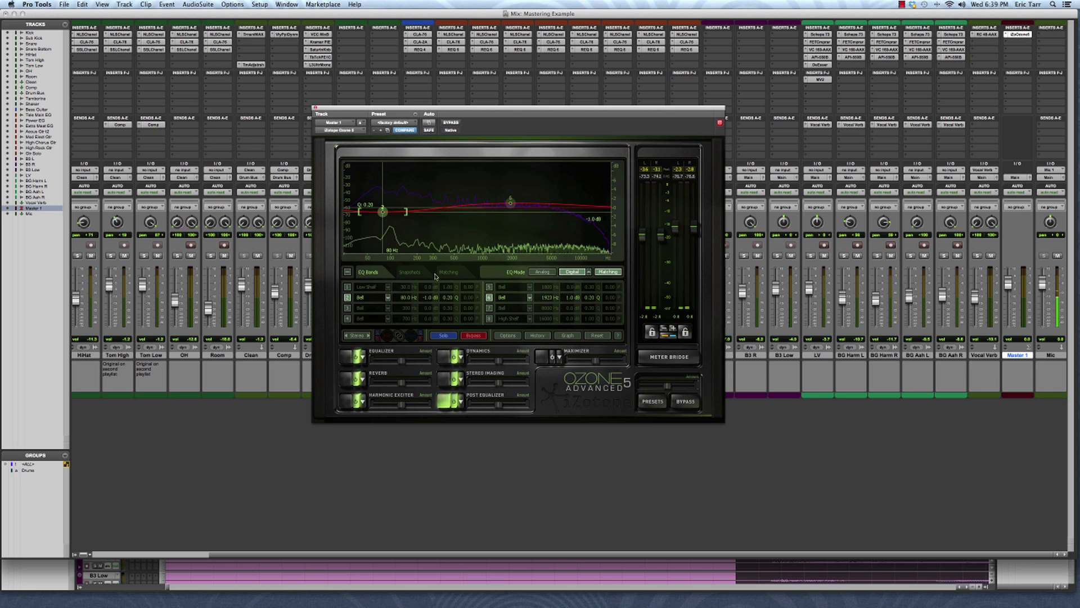
Play the mix and toggle the Post Equalizer module to compare the sound with and without the EQ
{"action": "key", "text": "space"}
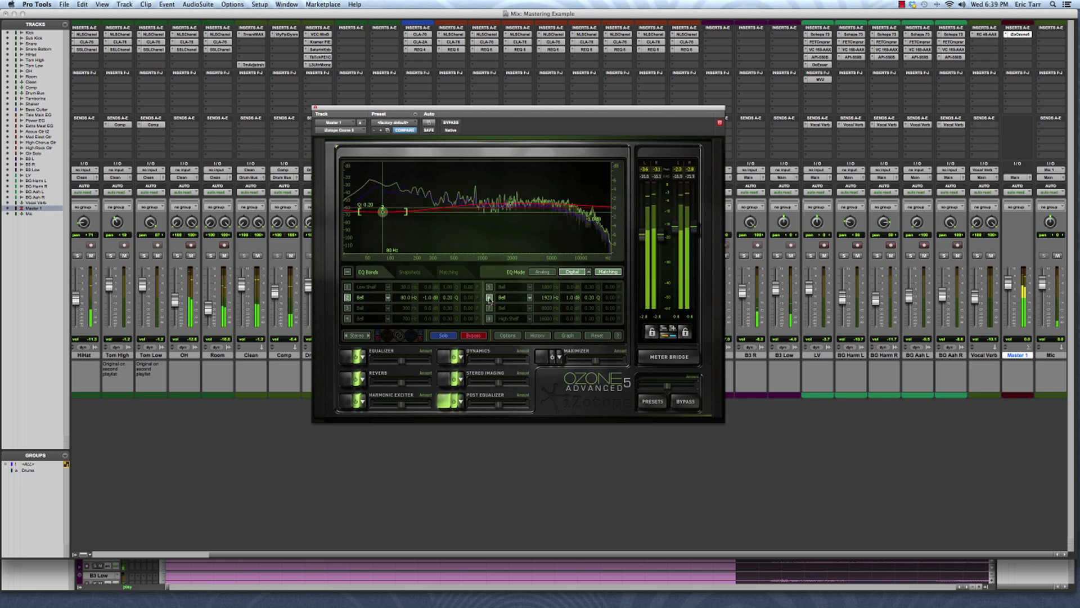
{"action": "left_click", "coordinate": [454, 402]}
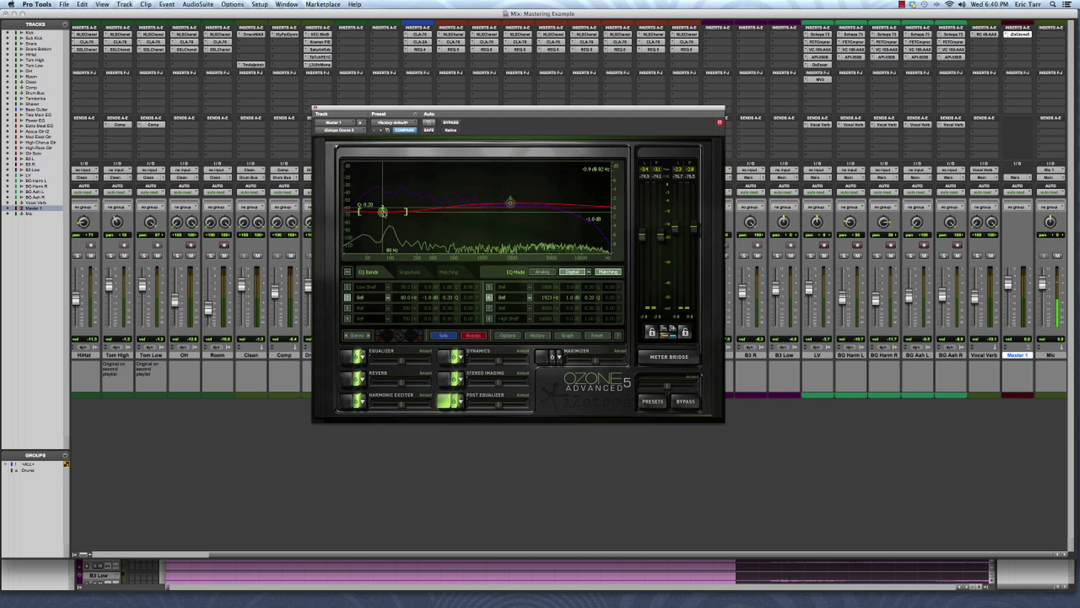
Enable the third EQ band as a bell at about 395 Hz with a gain of -1 dB and a Q of 1.4
{"action": "left_click", "coordinate": [347, 308]}
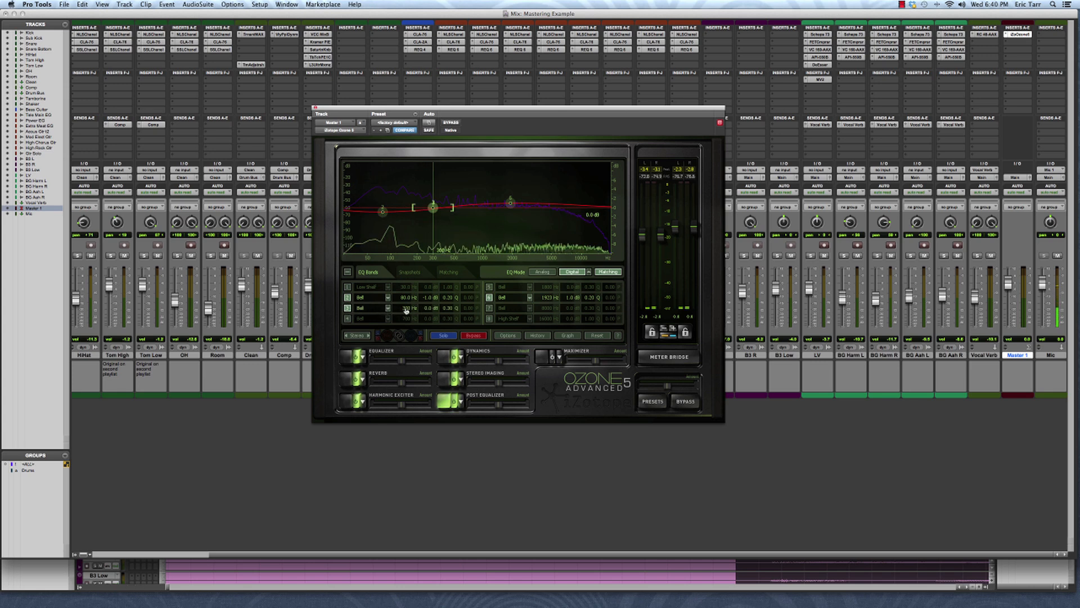
{"action": "left_click_drag", "start_coordinate": [406, 309], "coordinate": [602, 304]}
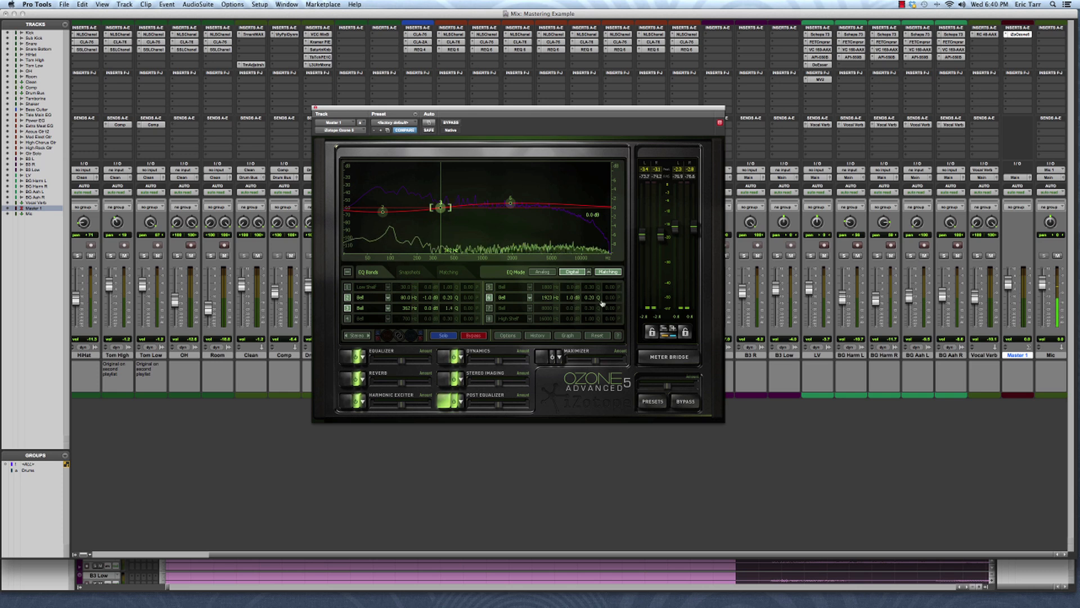
{"action": "left_click", "coordinate": [427, 310]}
{"action": "type", "text": "-1"}
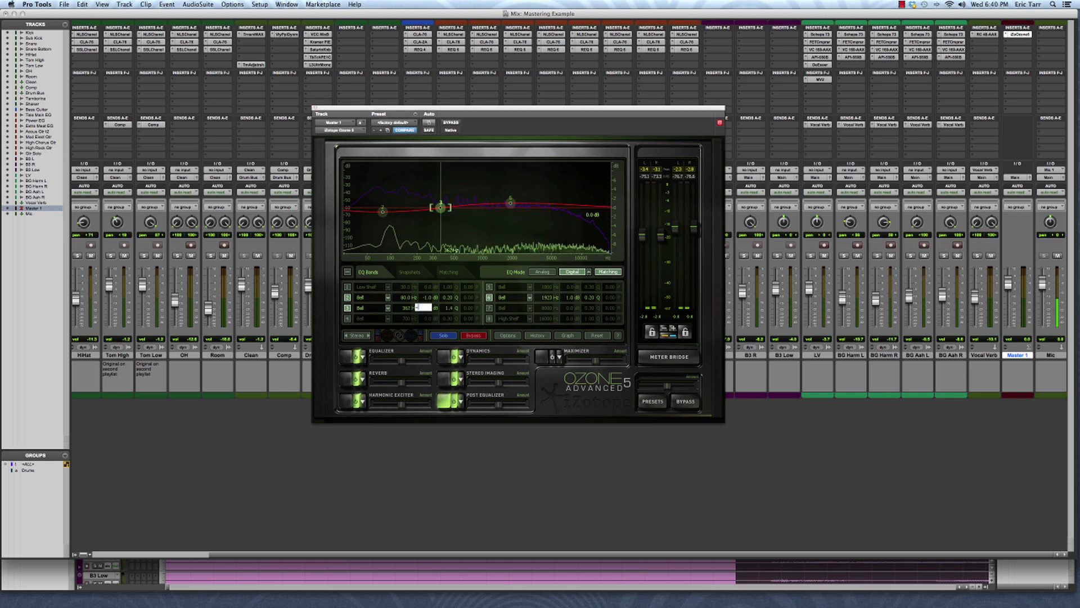
{"action": "key", "text": "Return"}
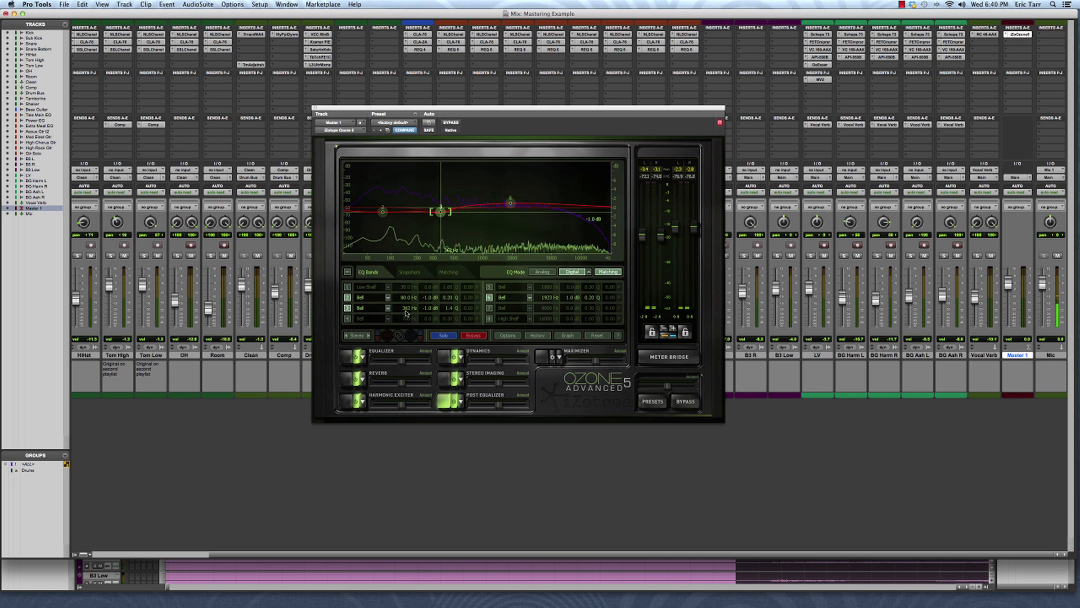
{"action": "left_click_drag", "start_coordinate": [406, 312], "coordinate": [409, 308]}
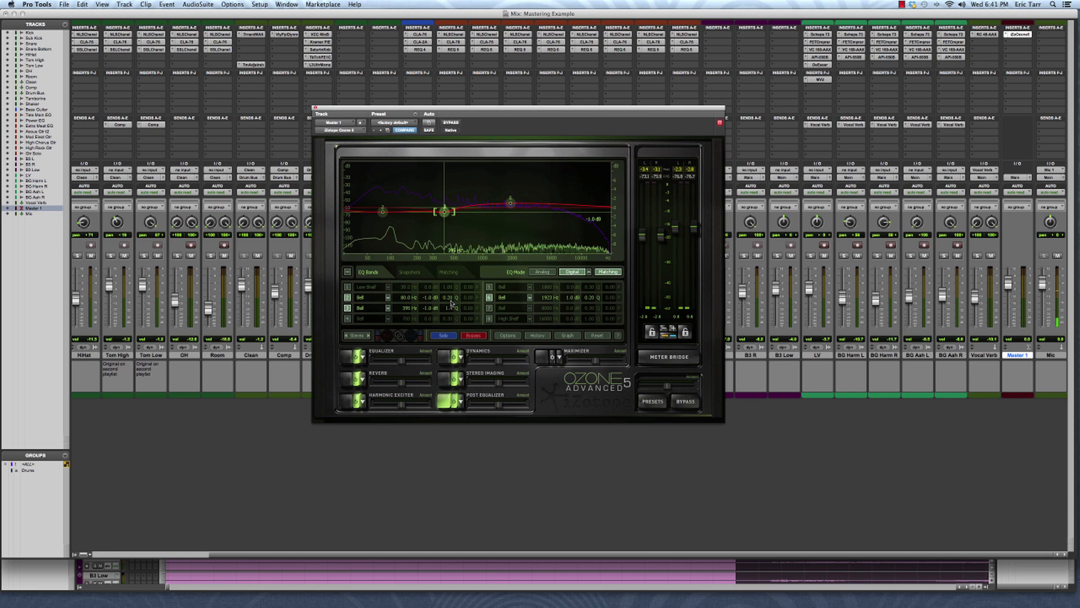
Play the mix and switch EQ bands 2, 3 and 6 off and back on to compare their effect
{"action": "key", "text": "space"}
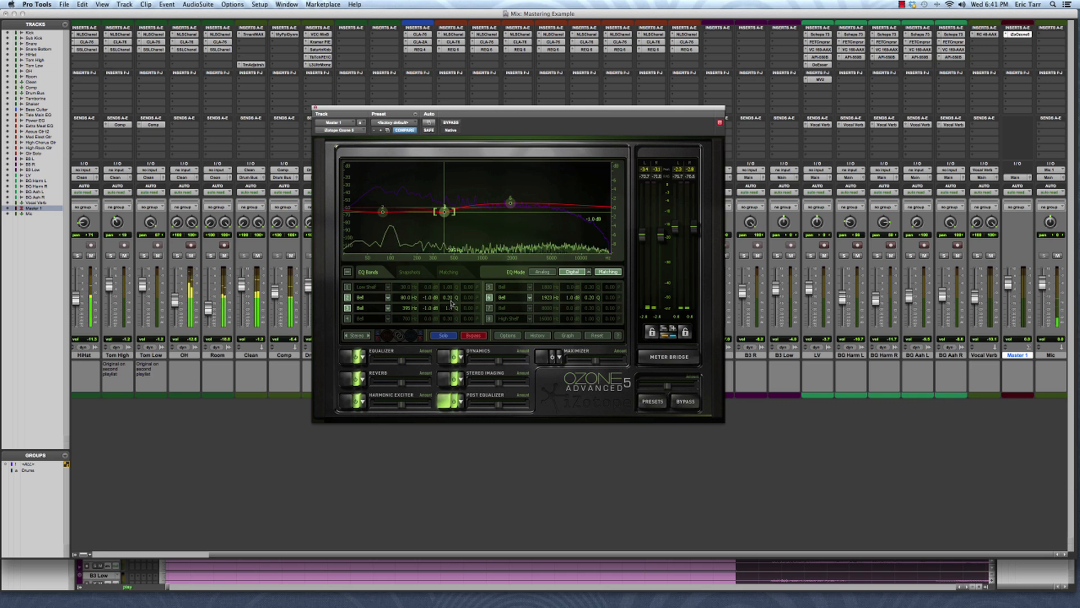
{"action": "left_click", "coordinate": [347, 297]}
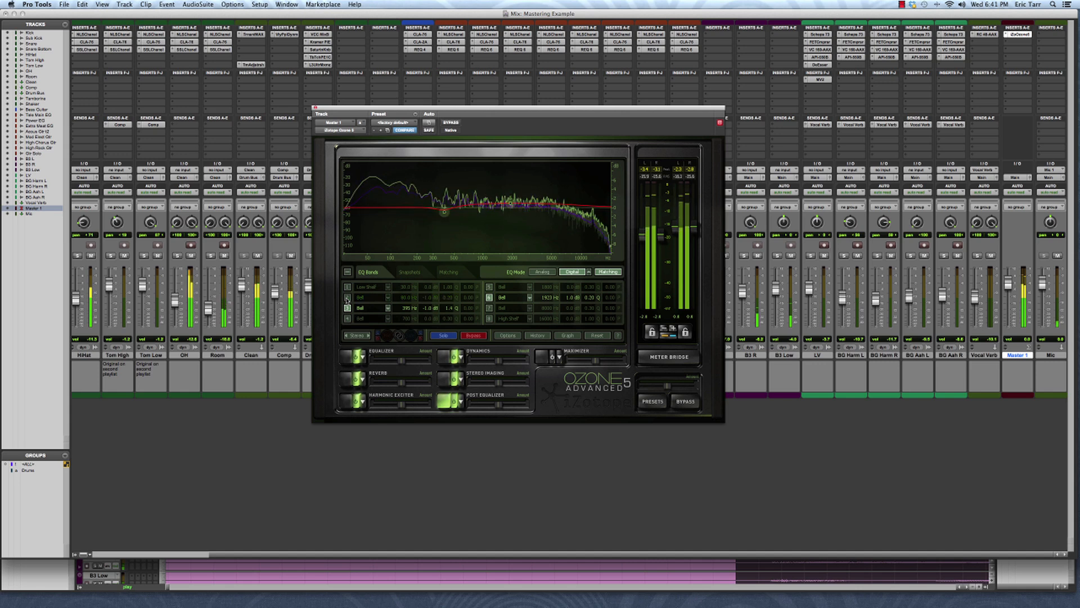
{"action": "left_click", "coordinate": [347, 308]}
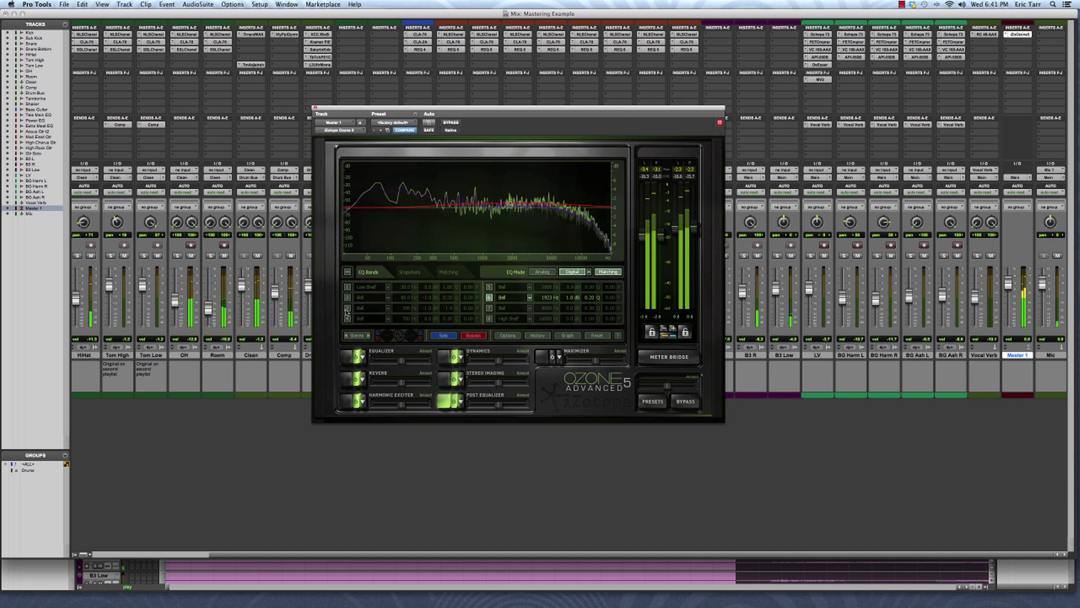
{"action": "left_click", "coordinate": [490, 297]}
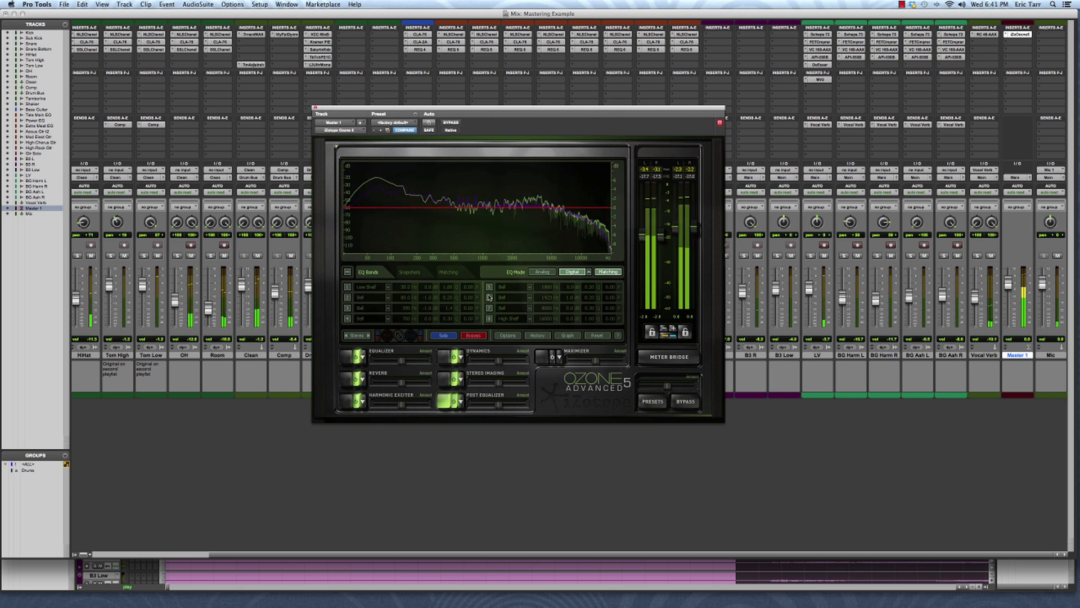
{"action": "left_click", "coordinate": [490, 297]}
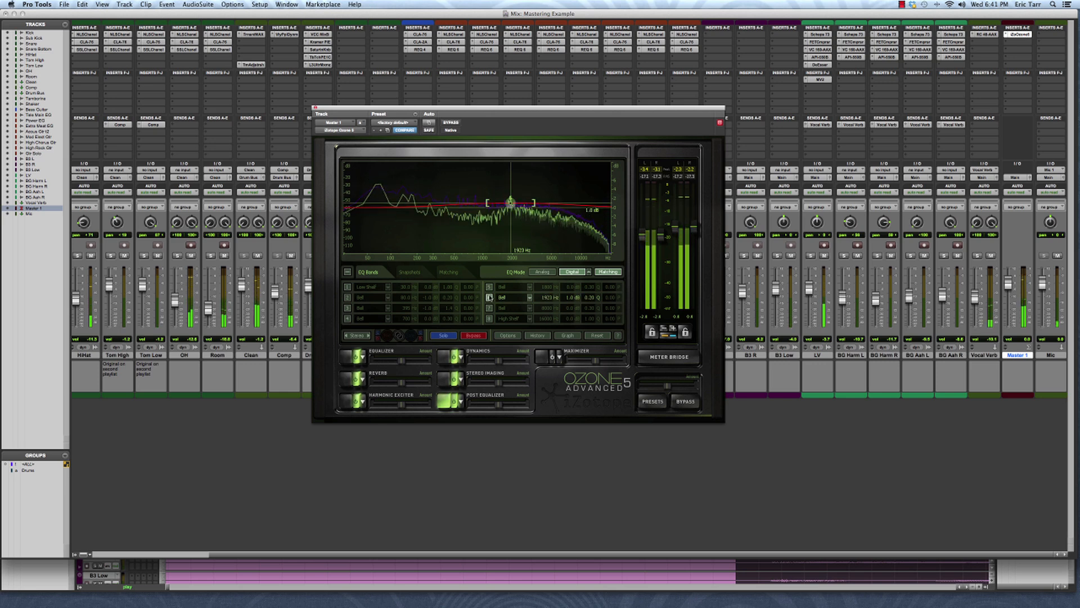
{"action": "left_click", "coordinate": [347, 297]}
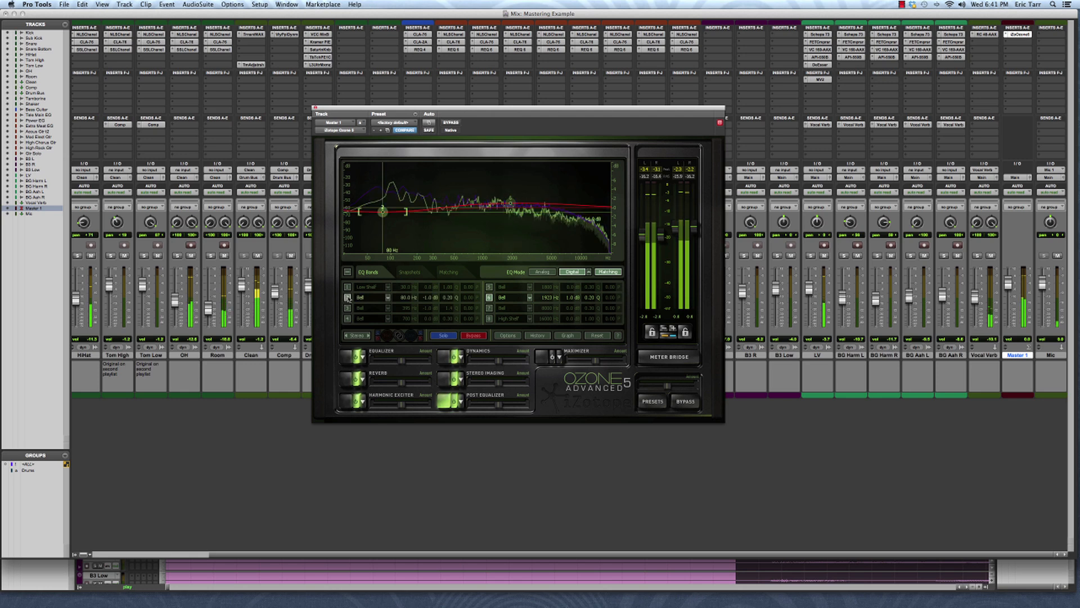
{"action": "left_click", "coordinate": [347, 308]}
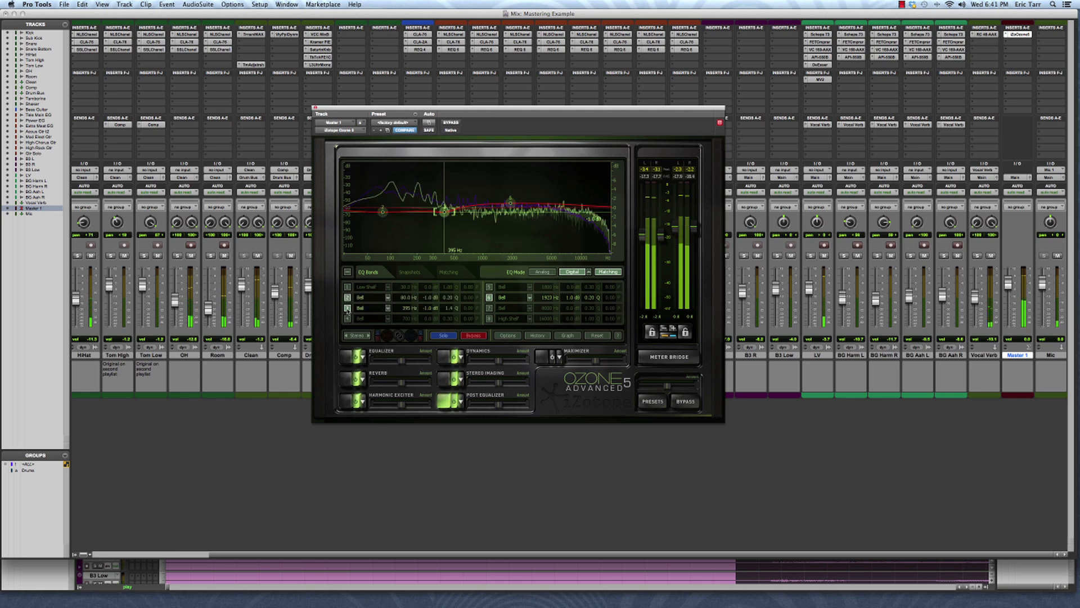